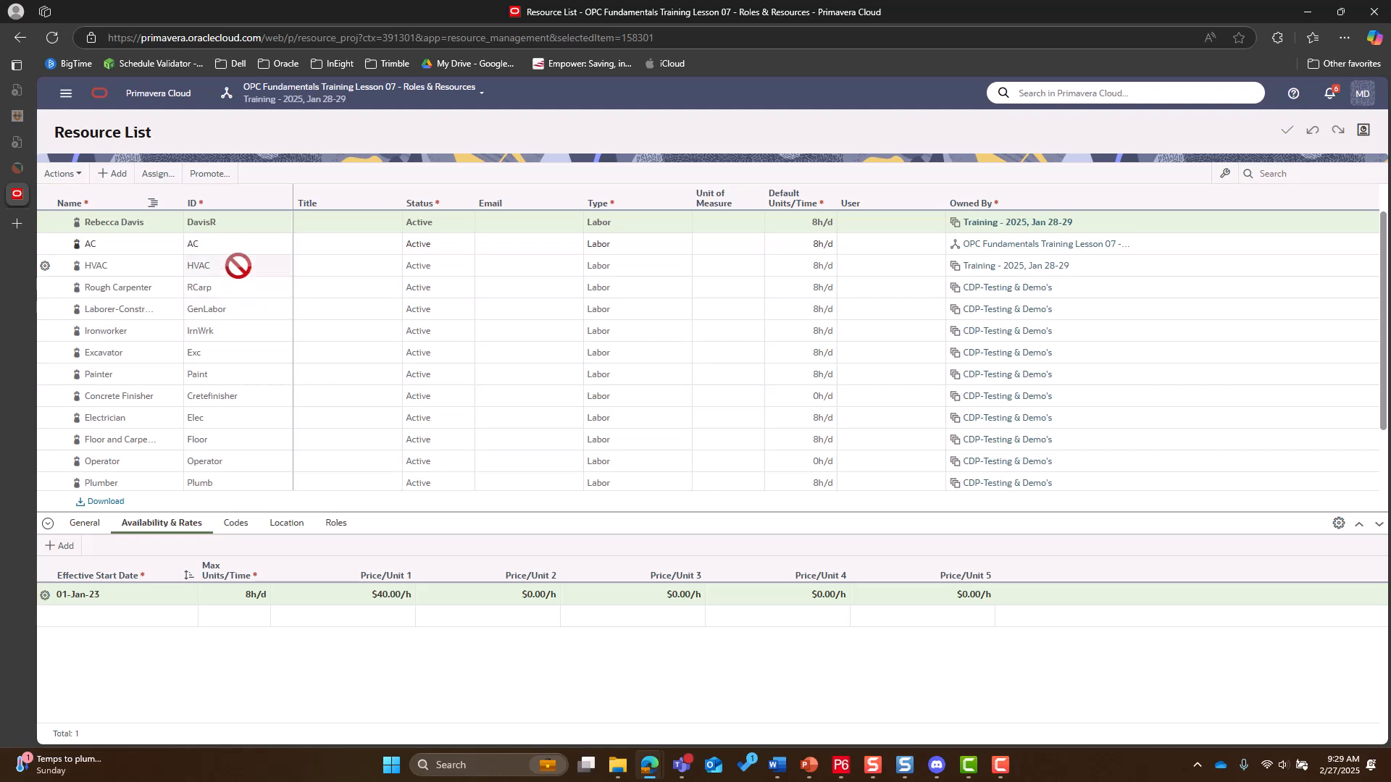
Examine the general details and the availability and rates of the first labor resource in the list.
left_click(243, 225)
left_click(84, 523)
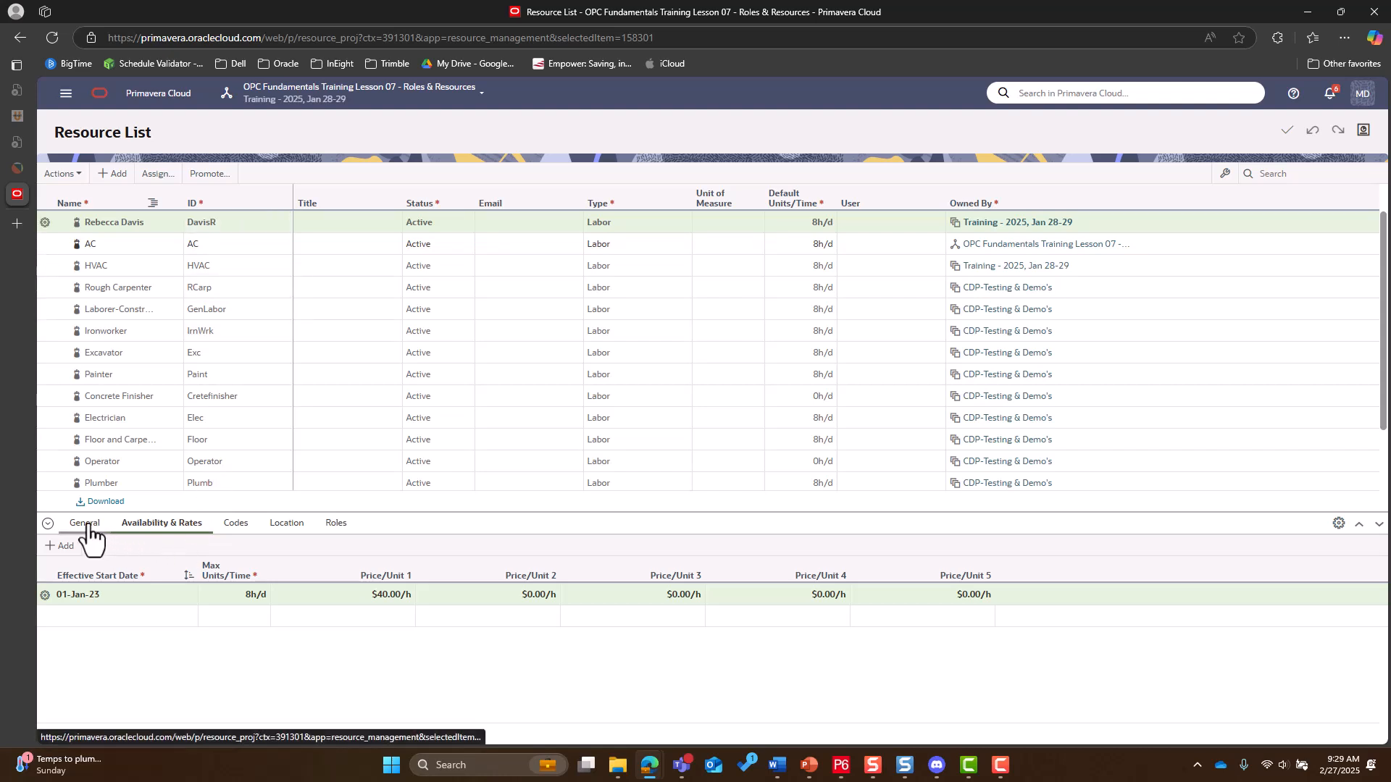
left_click(164, 534)
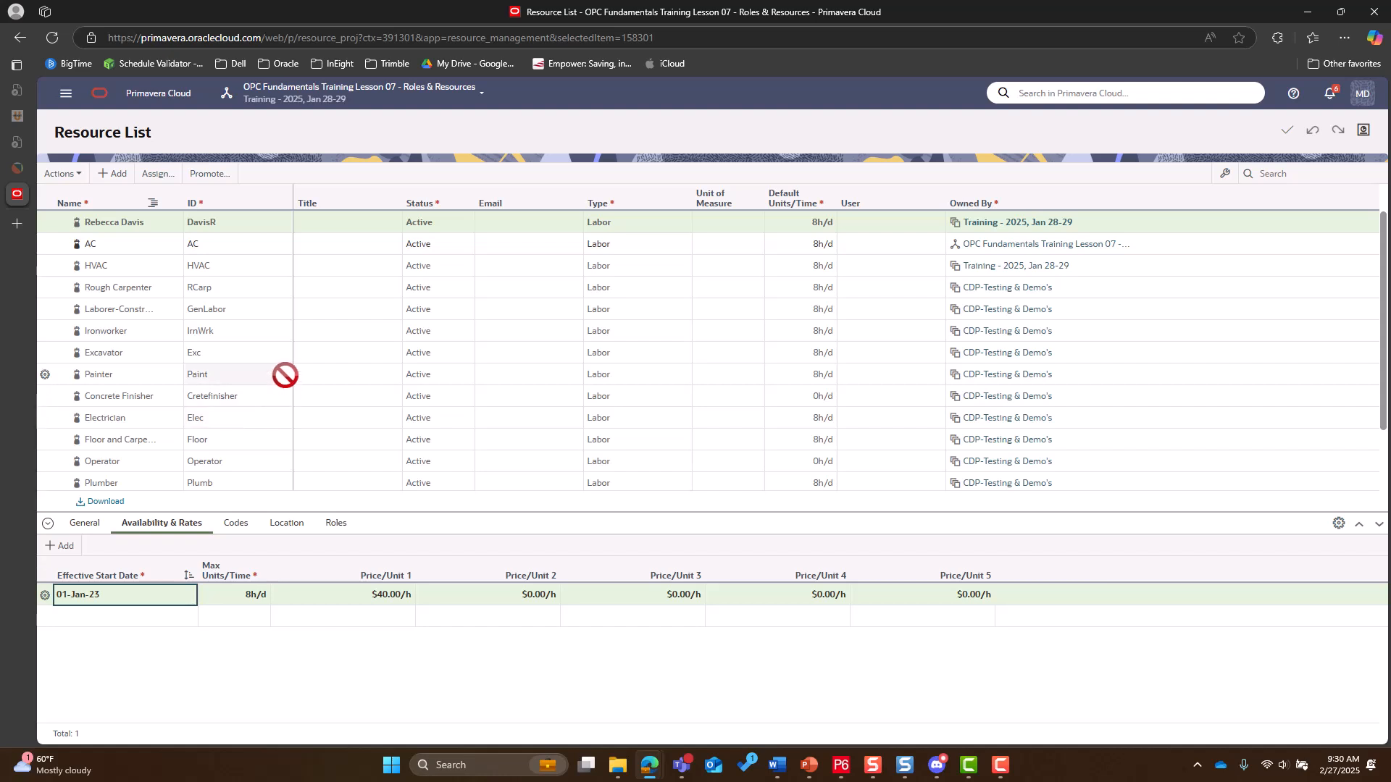
Open the project's schedule Activities page and widen the activity table to show the full Total Float column.
left_click(66, 94)
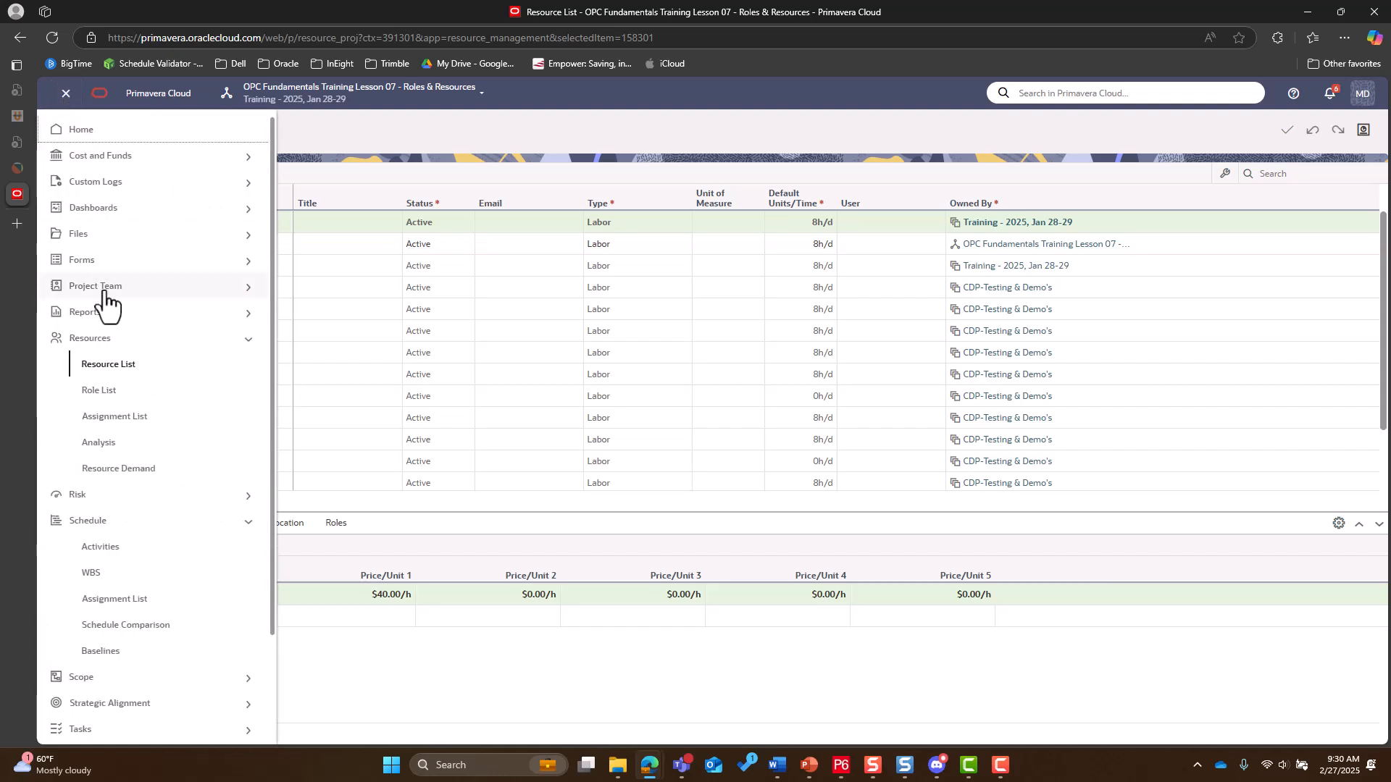
left_click(142, 559)
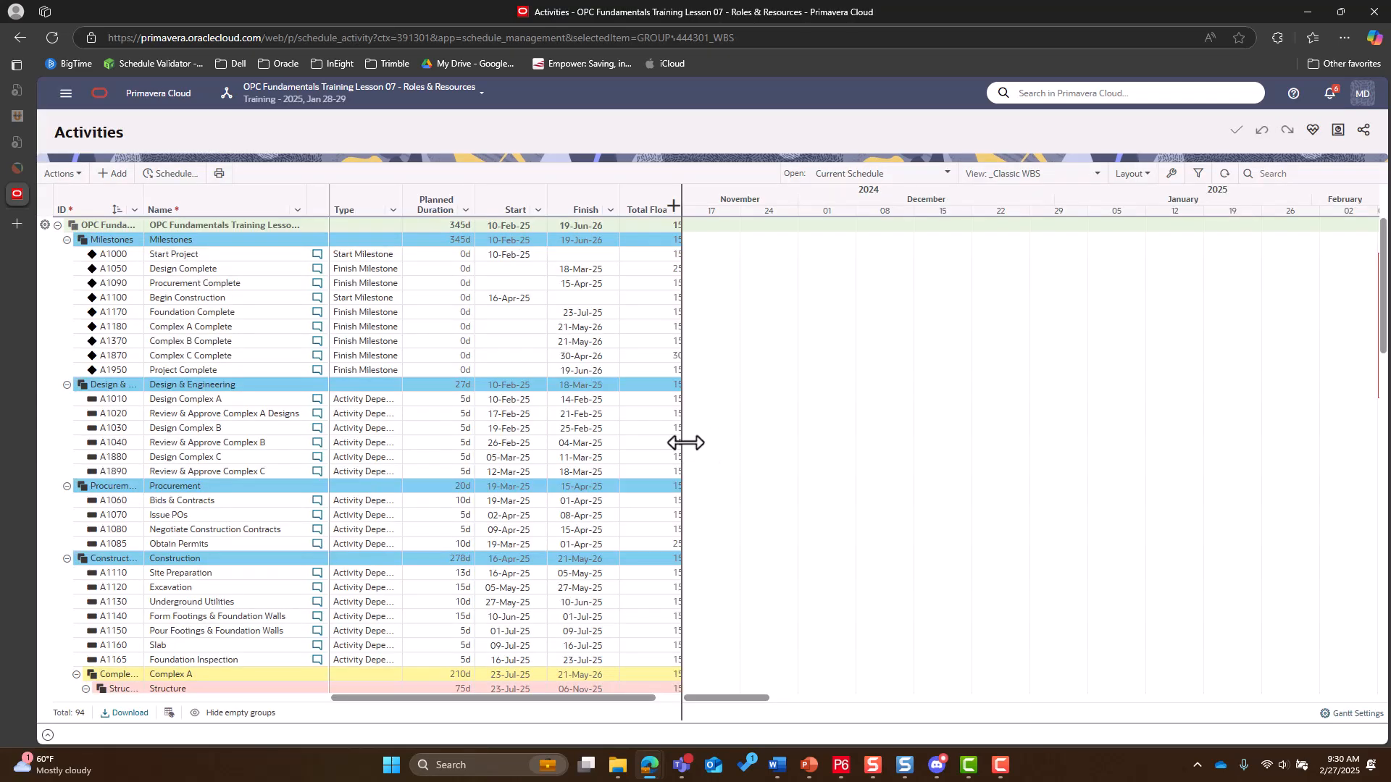
left_click_drag(684, 443, 762, 443)
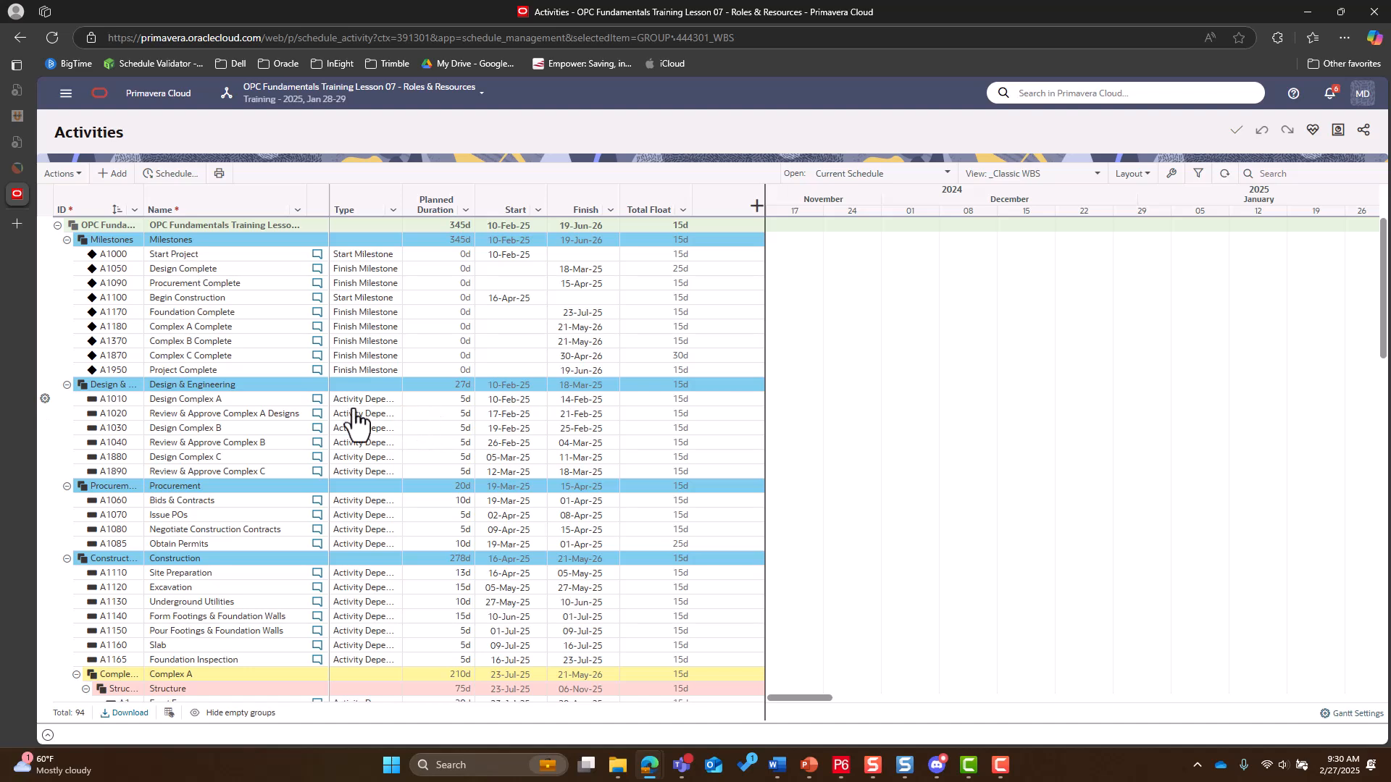
Show the details of activity A1010 Design Complex A and browse its assignable resources, filtered by Workspaces.
left_click(249, 400)
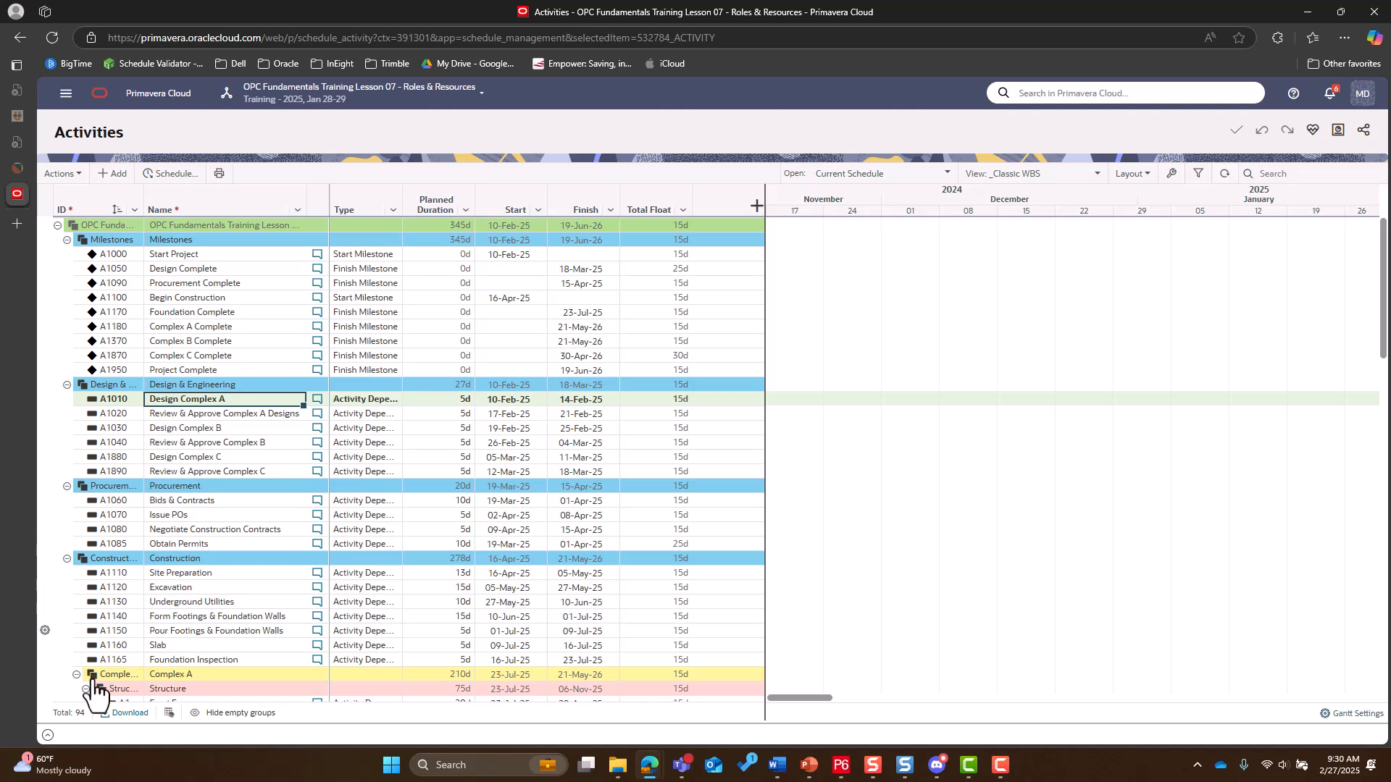
left_click(47, 736)
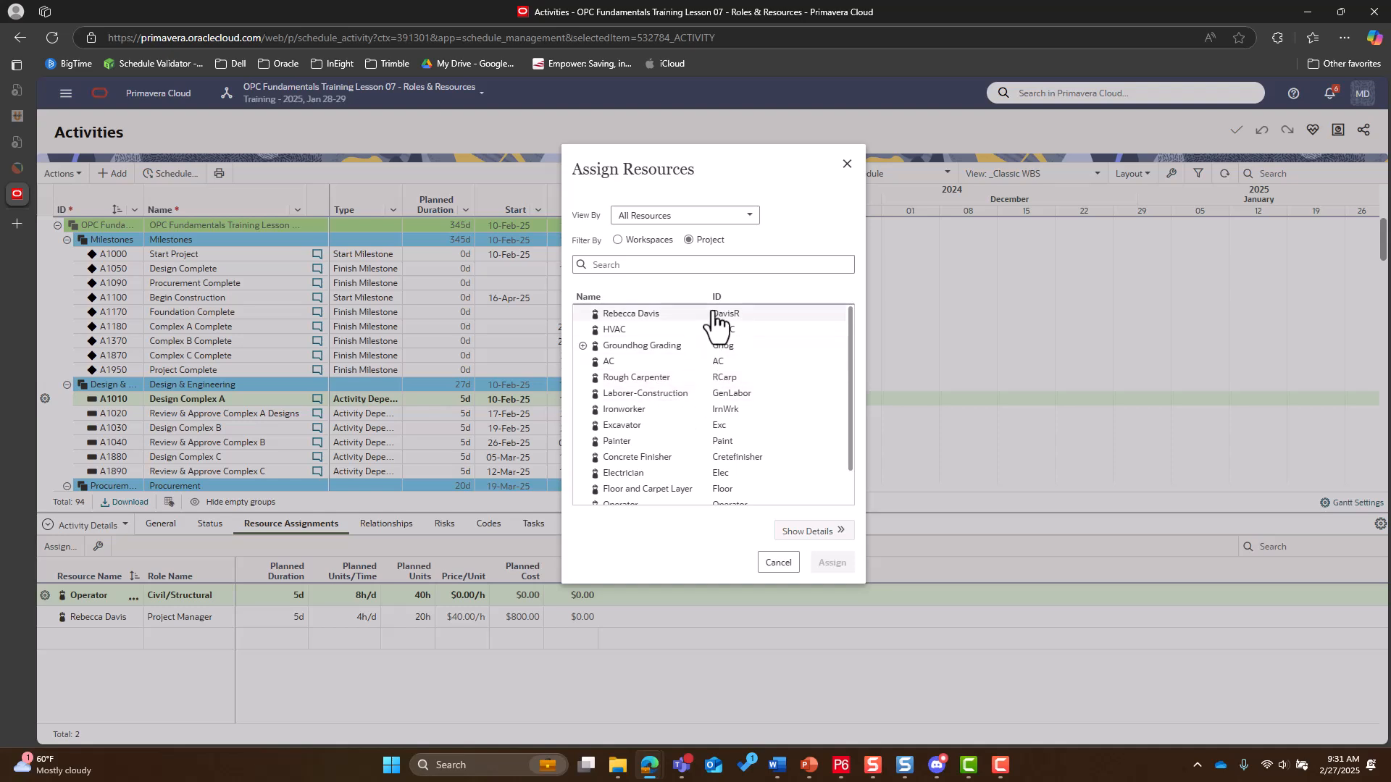
scroll(714, 410, "down", 1)
scroll(688, 362, "up", 1)
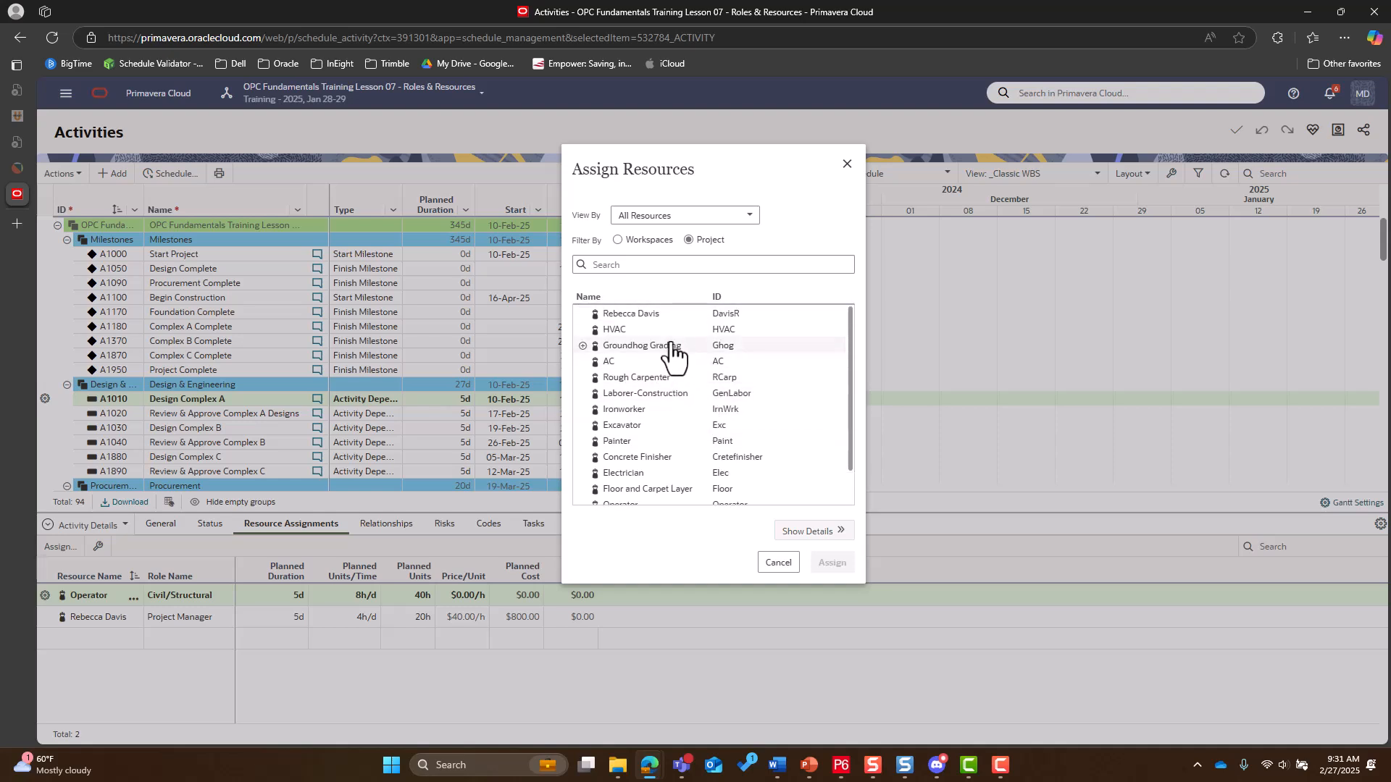
left_click(617, 240)
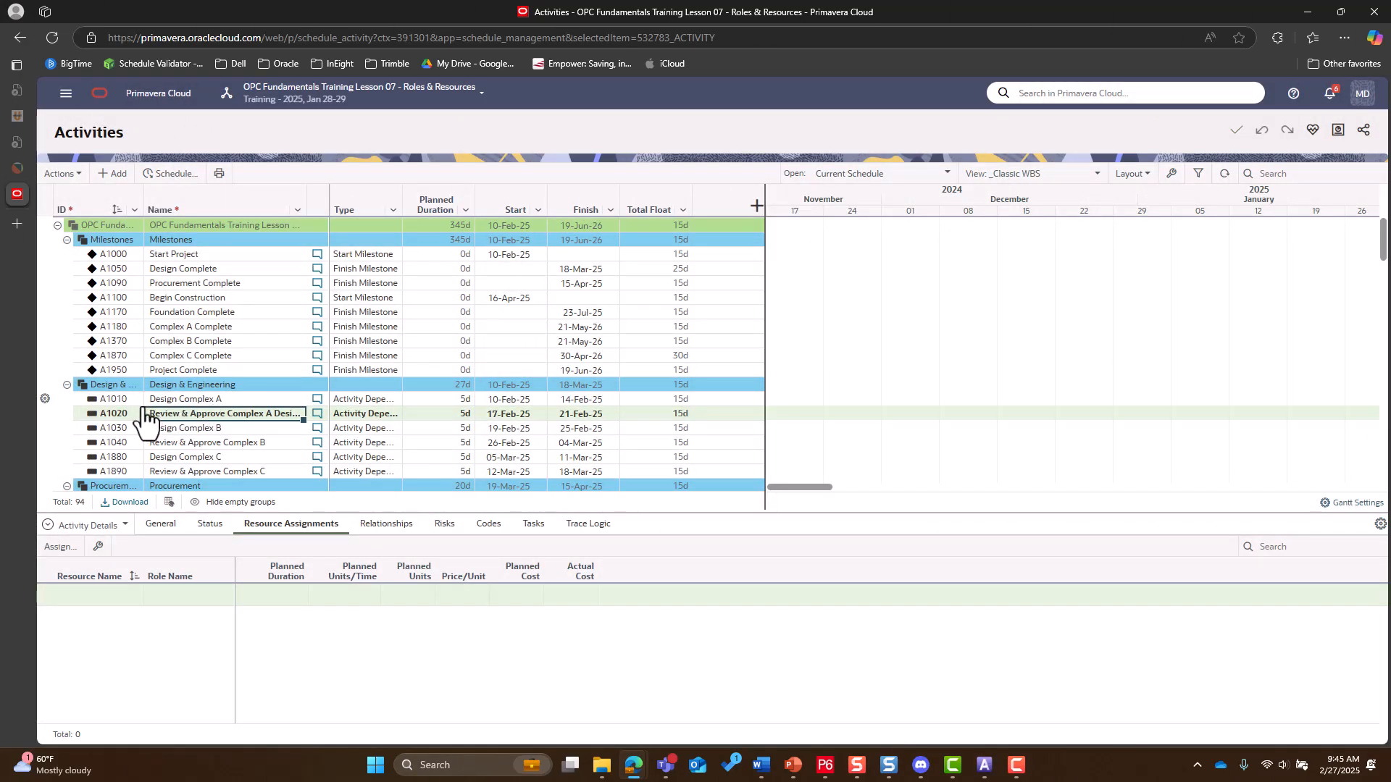
Select activities A1020, A1030, A1040 and A1880 together and open resource assignment for all four.
scroll(187, 398, "down", 1)
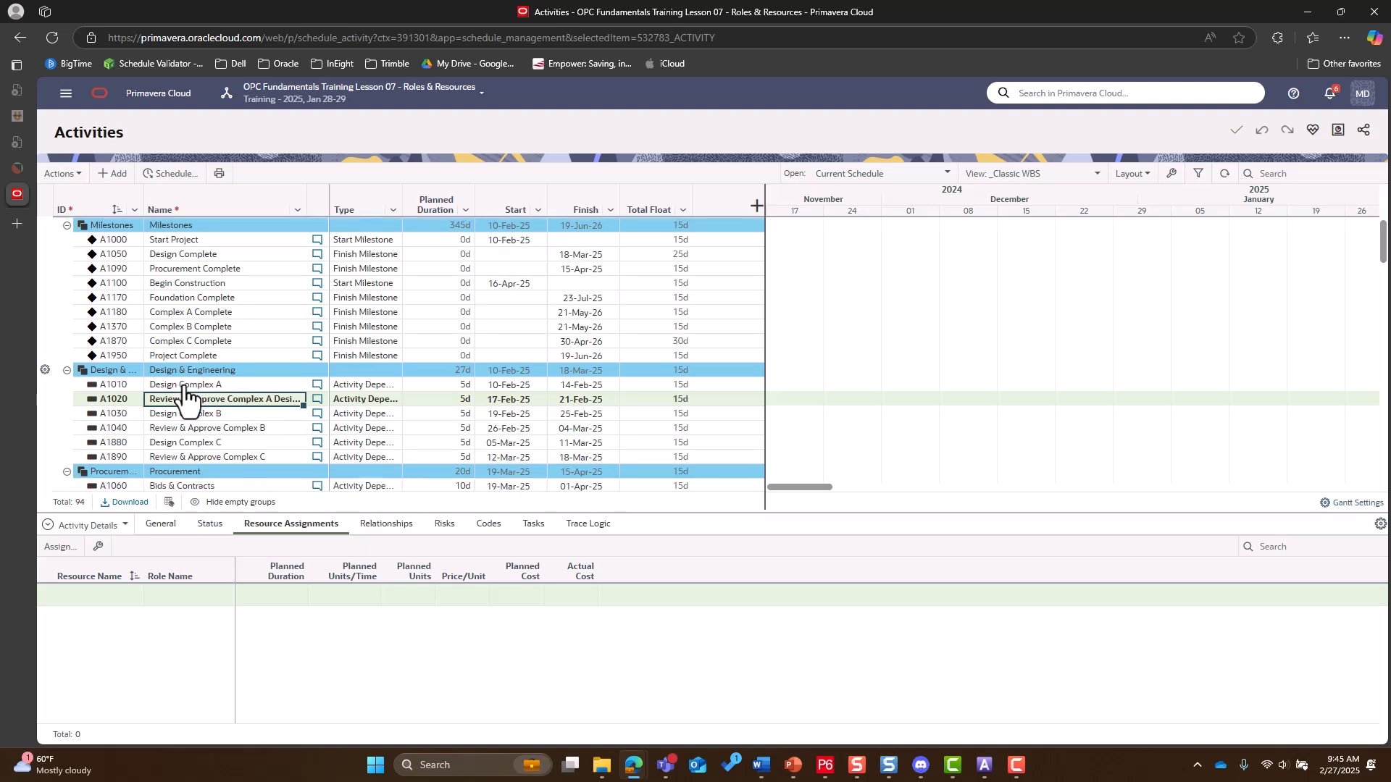
left_click(186, 418, "ctrl")
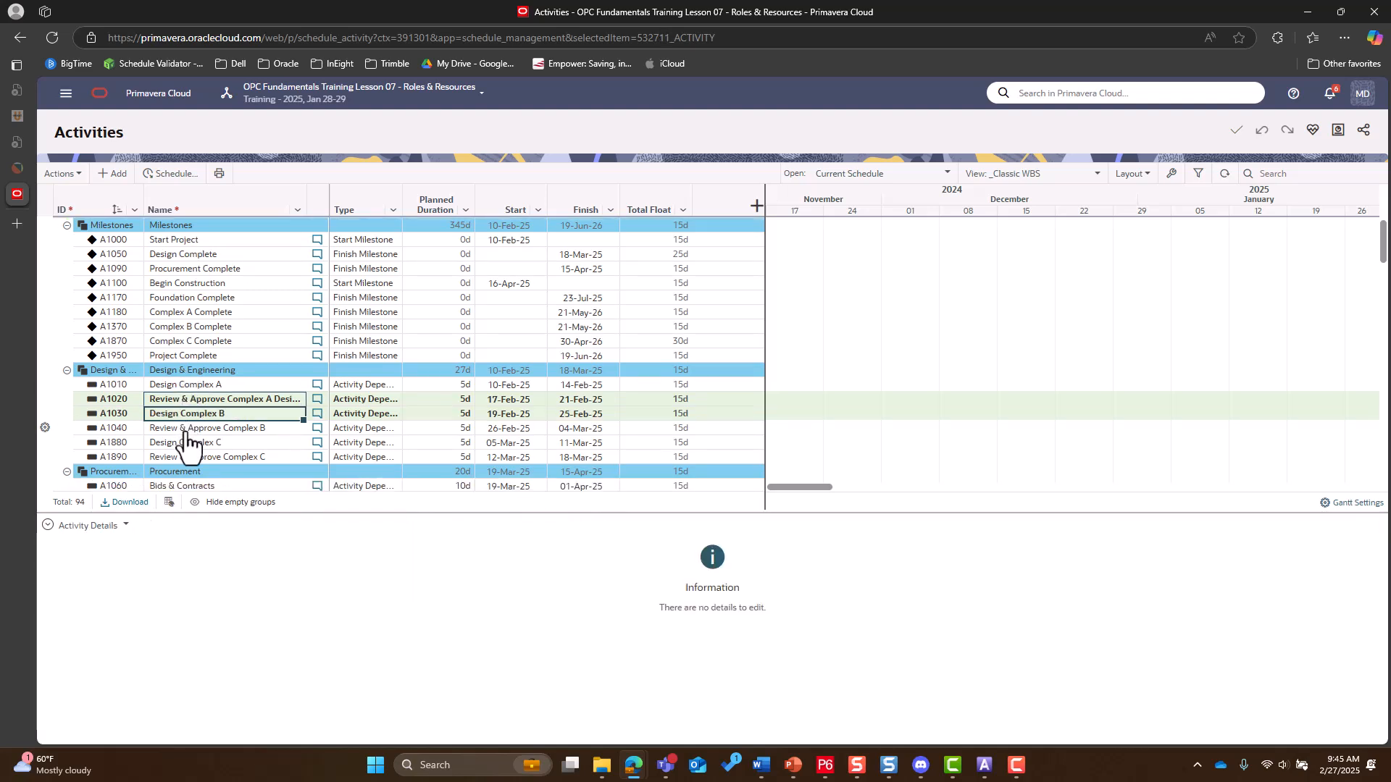
left_click(186, 429, "ctrl")
left_click(185, 444, "ctrl")
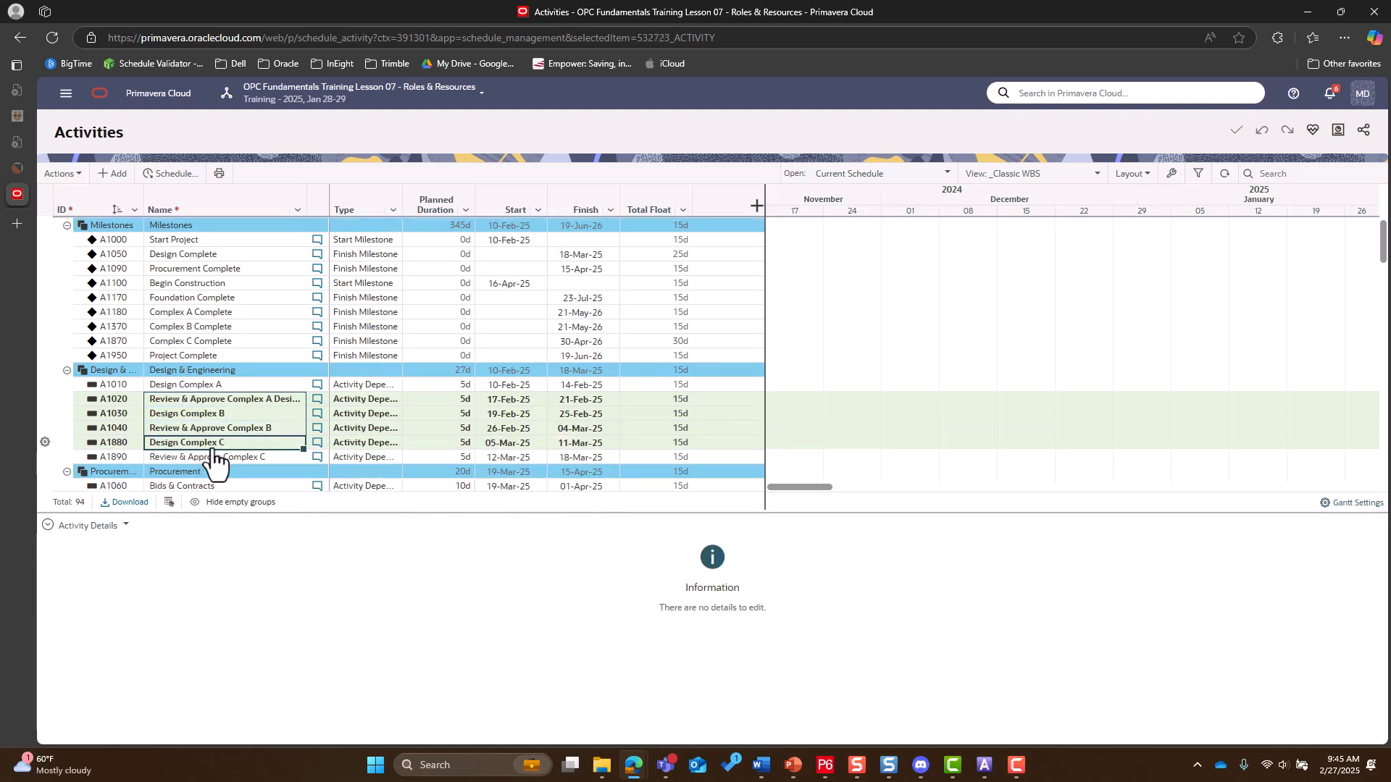
right_click(265, 455)
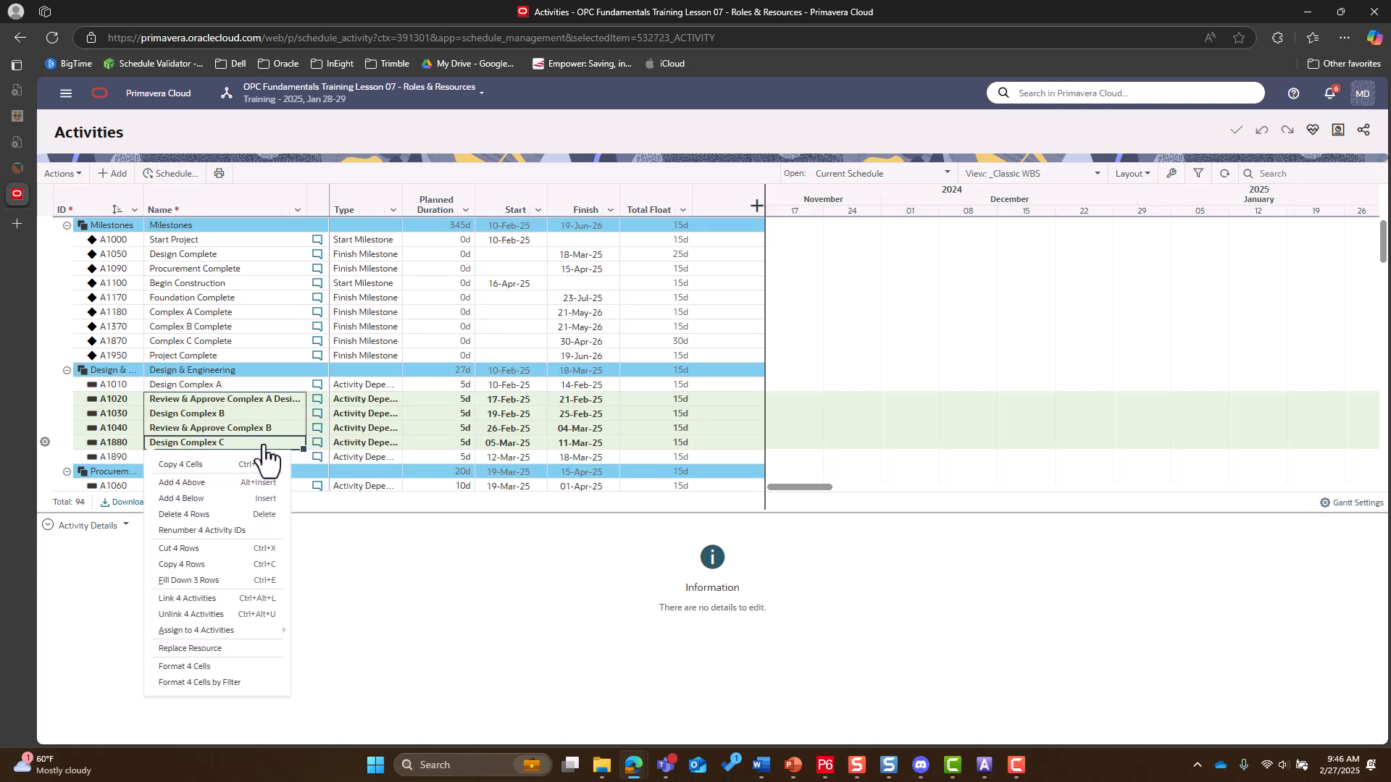
mouse_move(259, 632)
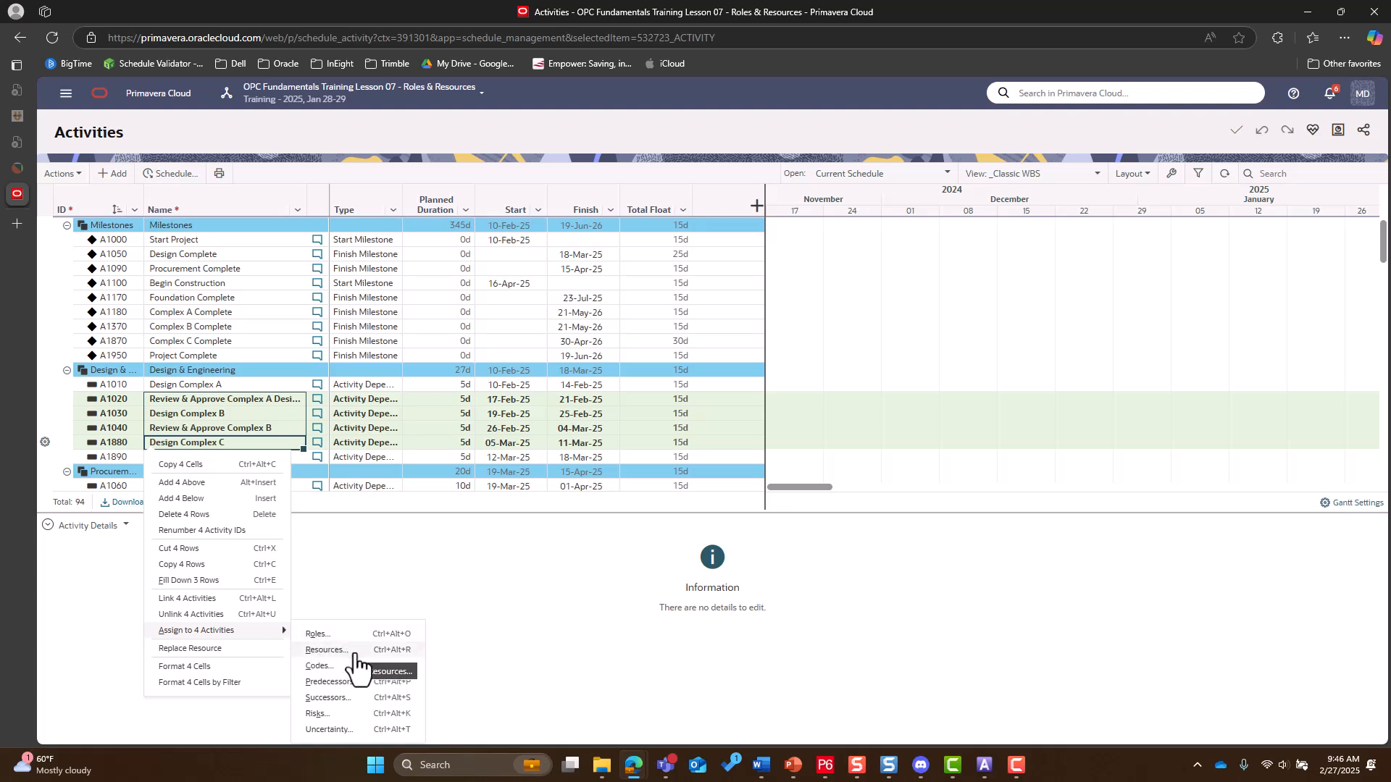
left_click(326, 650)
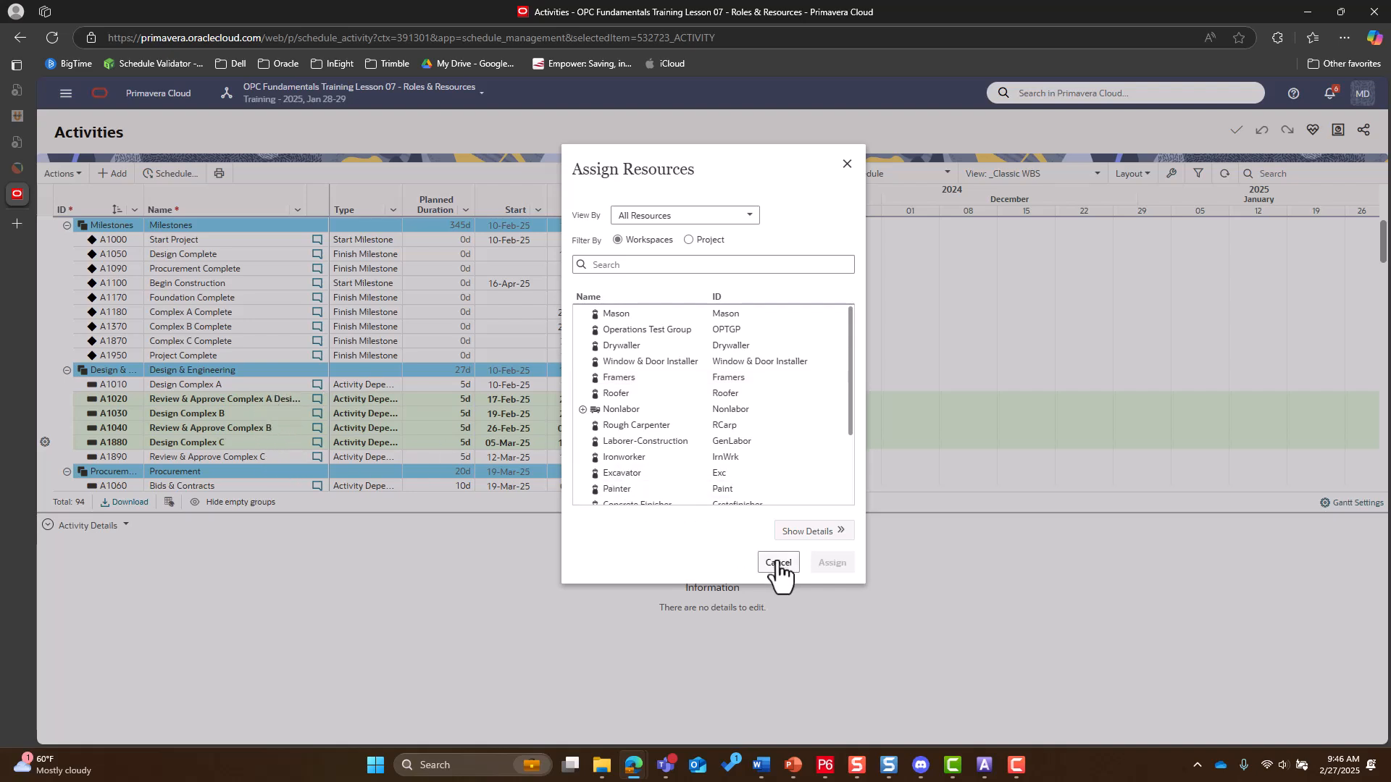
Show the availability details of the Framers resource and adjust the time range of its availability chart.
left_click(814, 536)
left_click(424, 378)
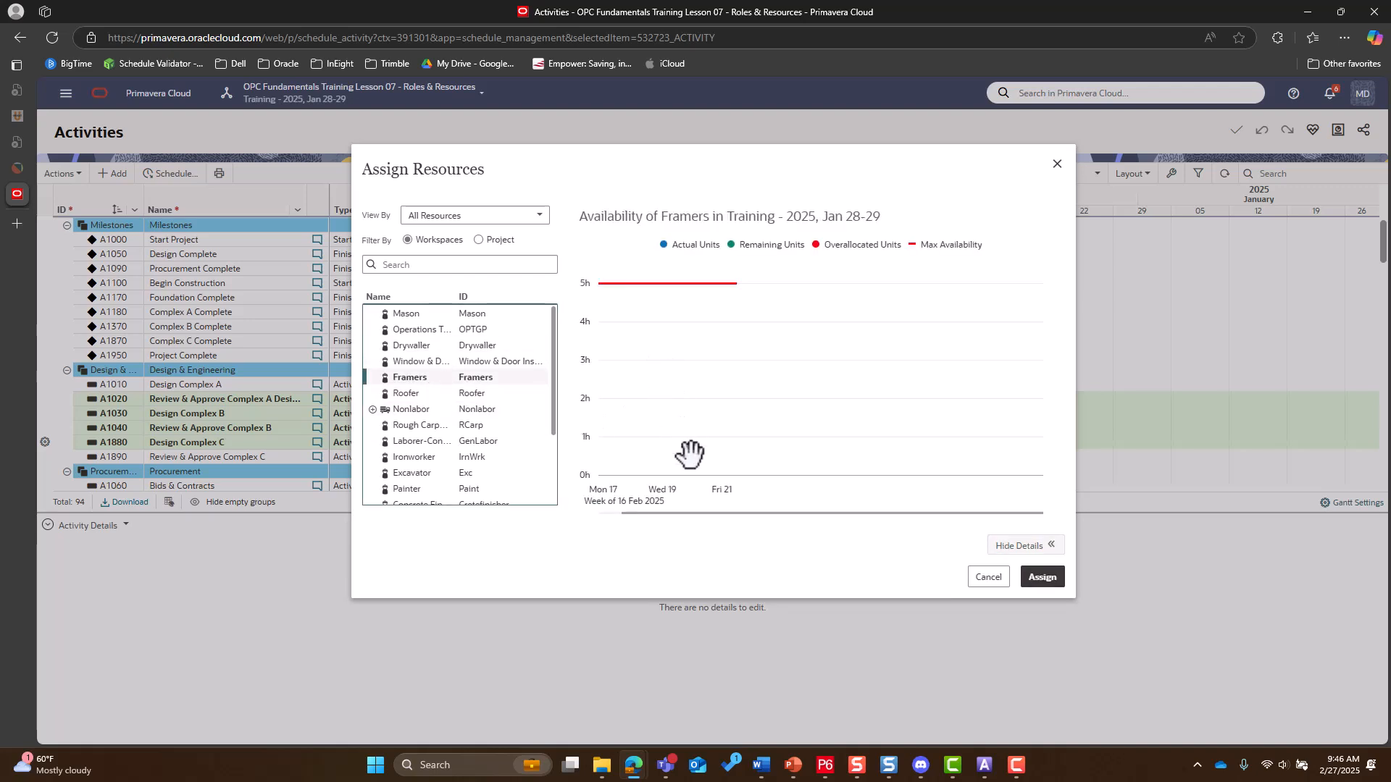
left_click_drag(702, 512, 632, 511)
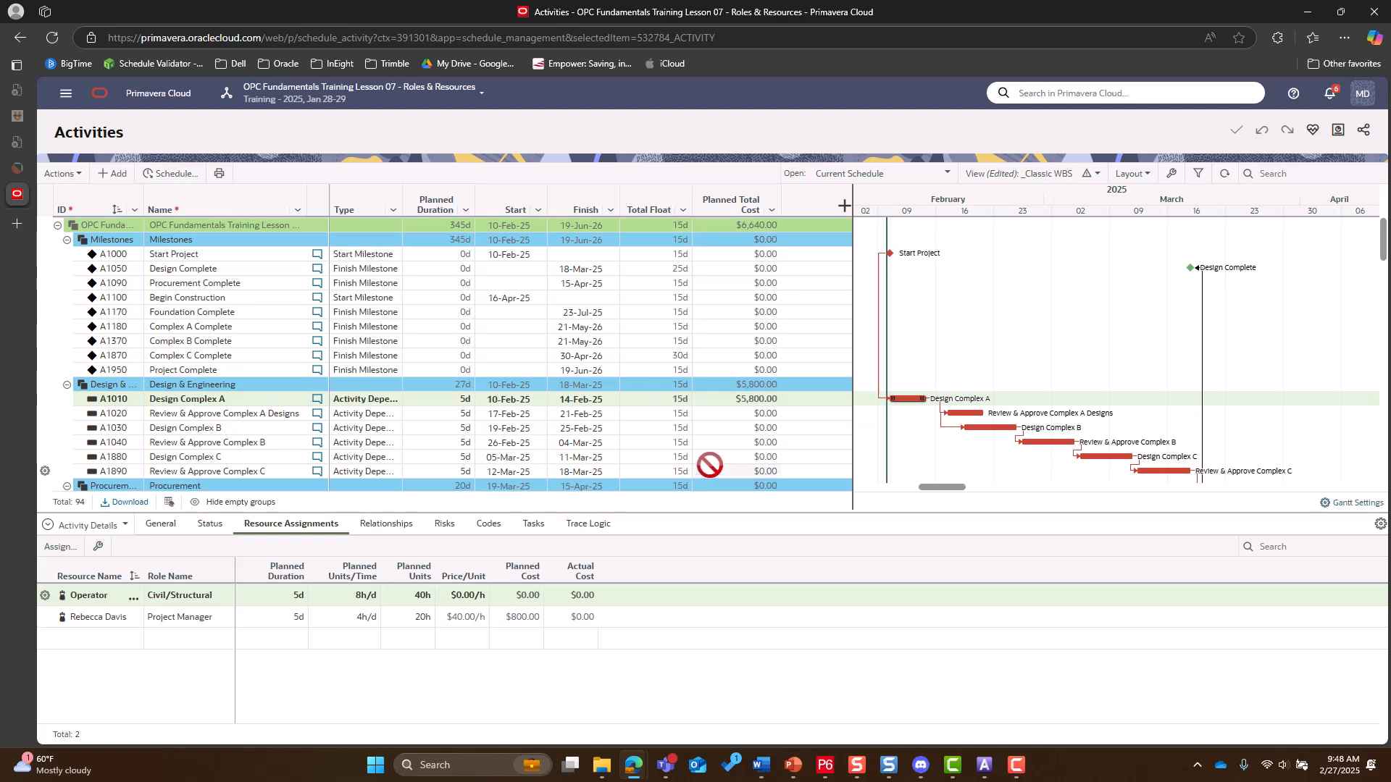
Select Design Complex B's Planned Total Cost and review that column for the activities down through the Construction group.
left_click(723, 428)
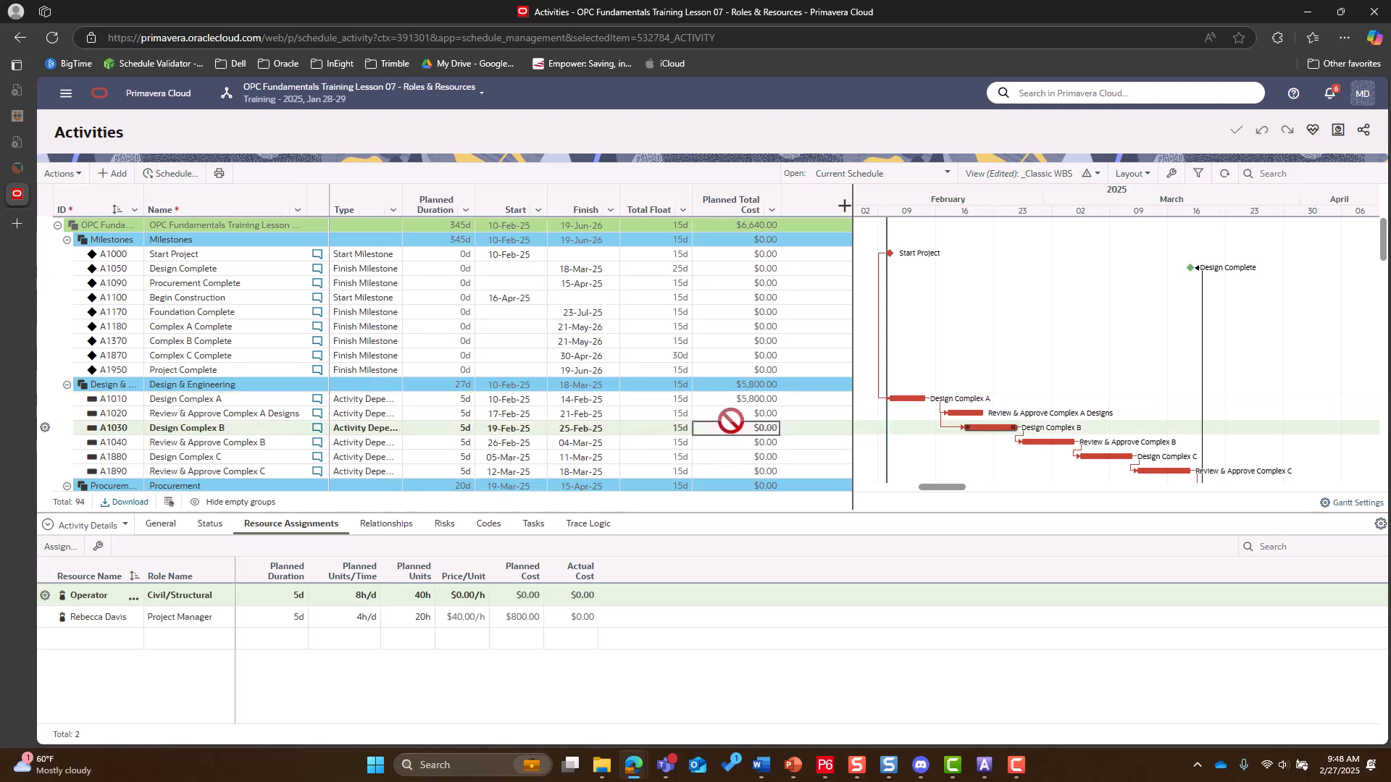
scroll(728, 423, "down", 3)
scroll(730, 421, "down", 4)
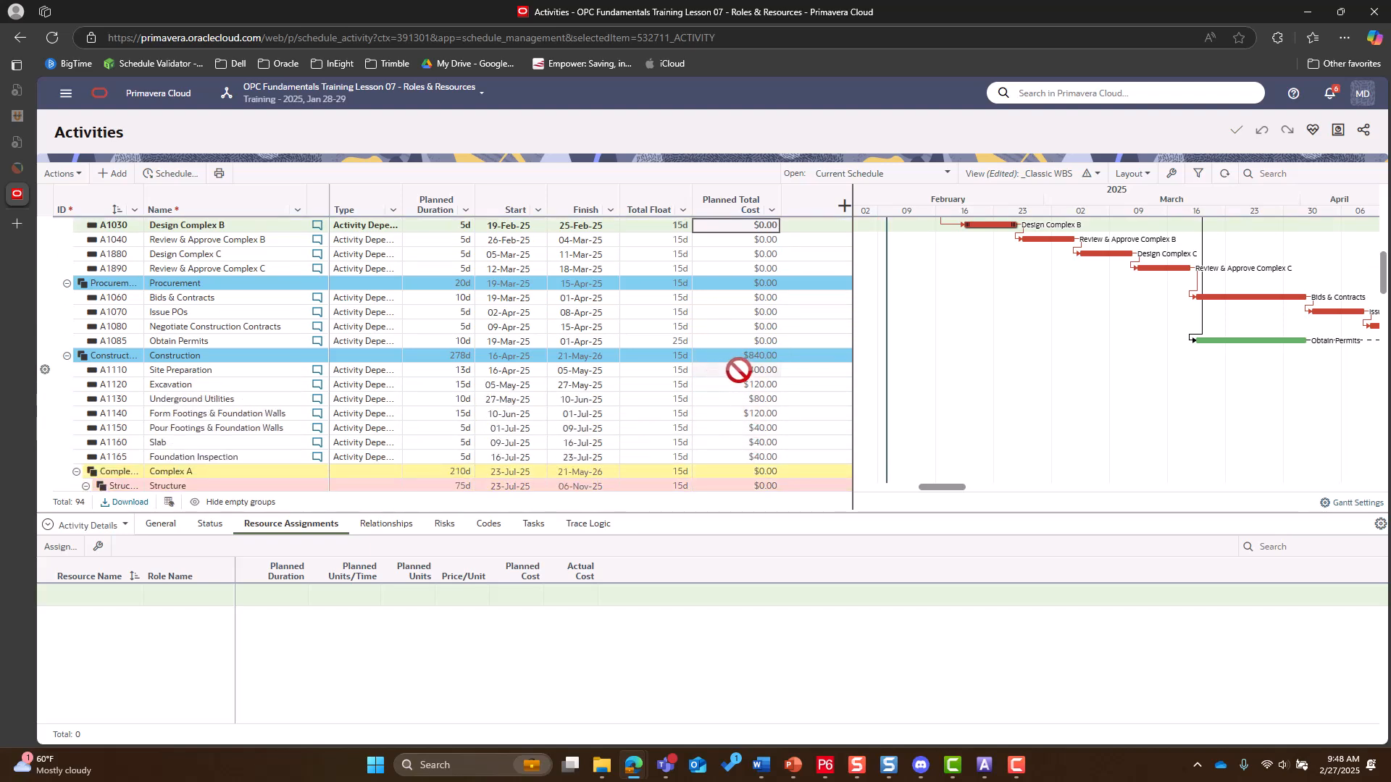
scroll(722, 367, "up", 5)
scroll(721, 367, "up", 2)
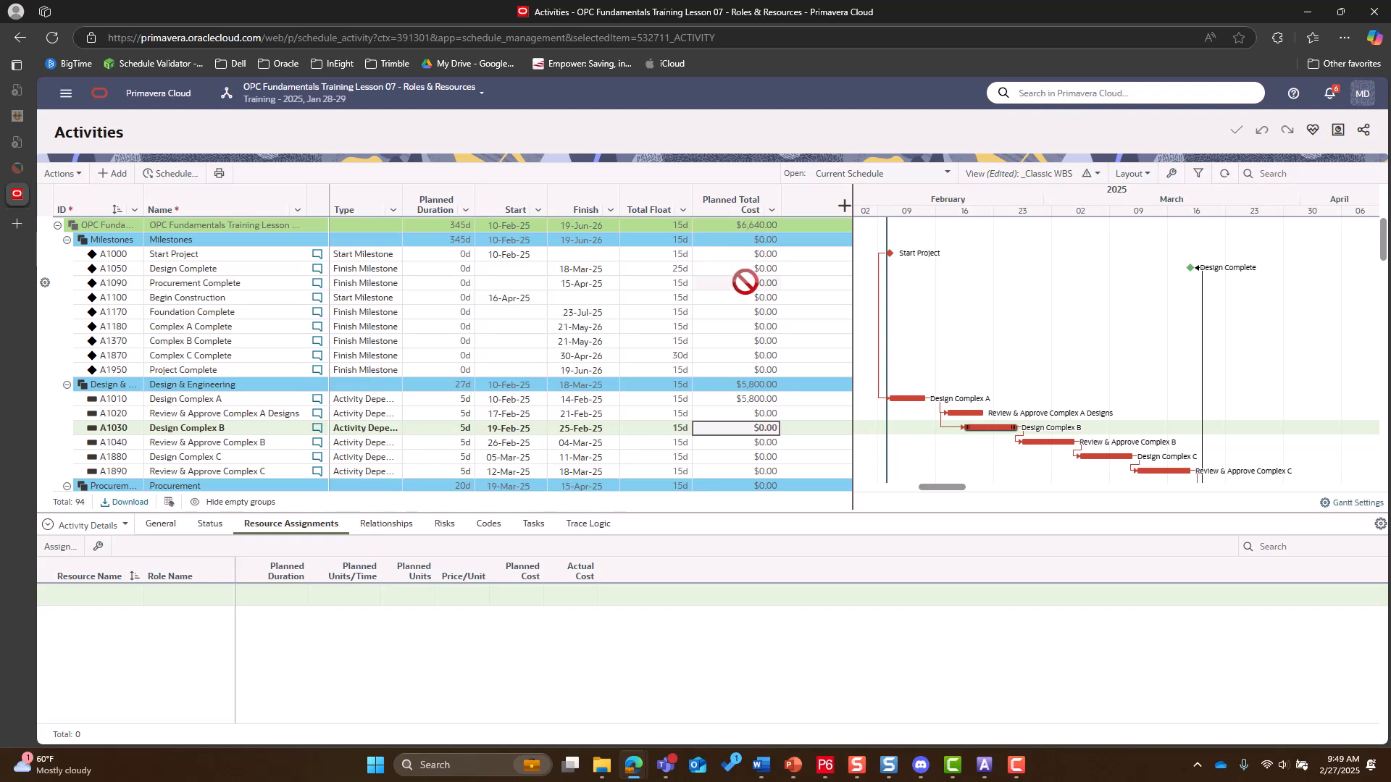
Add the Planned Labor Cost column to the activity table, widen the table, and select Design Complex A's value in it.
left_click(844, 210)
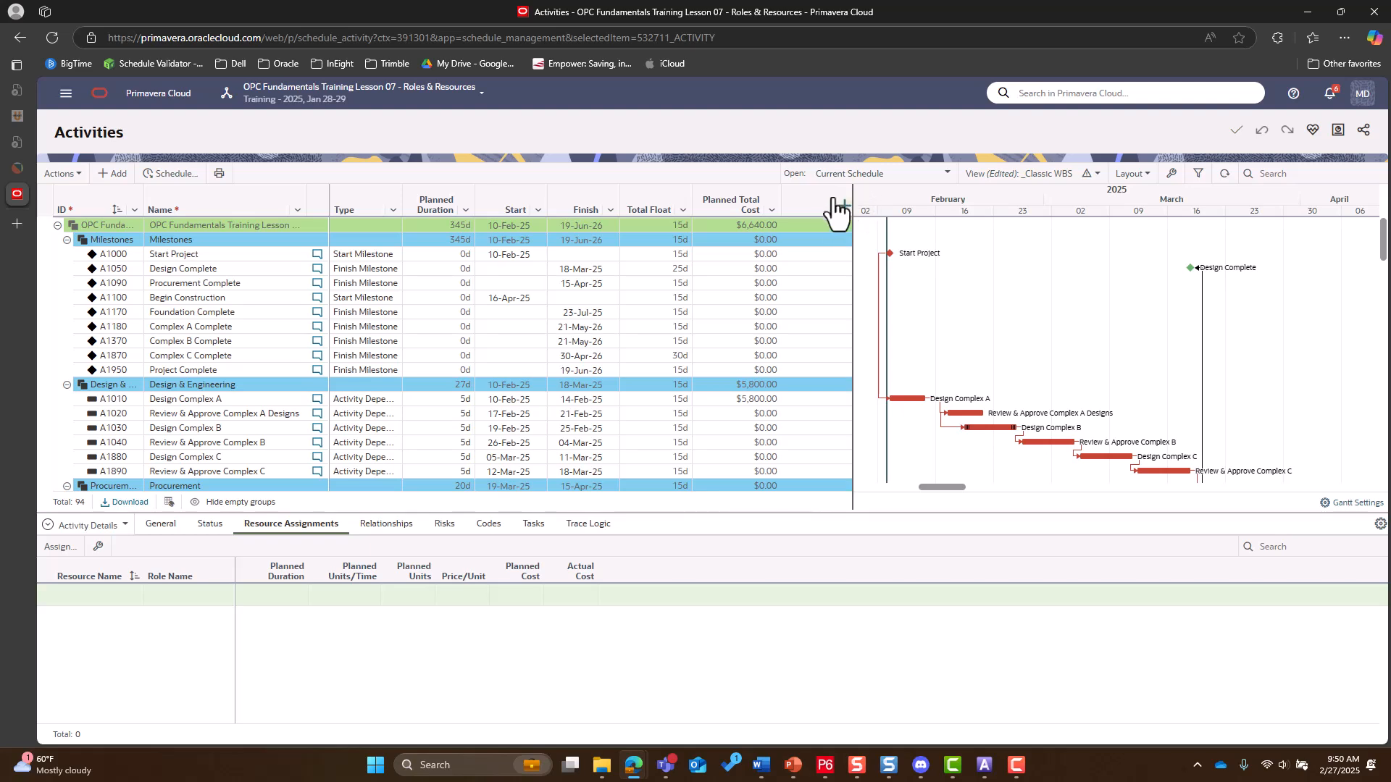
left_click(844, 210)
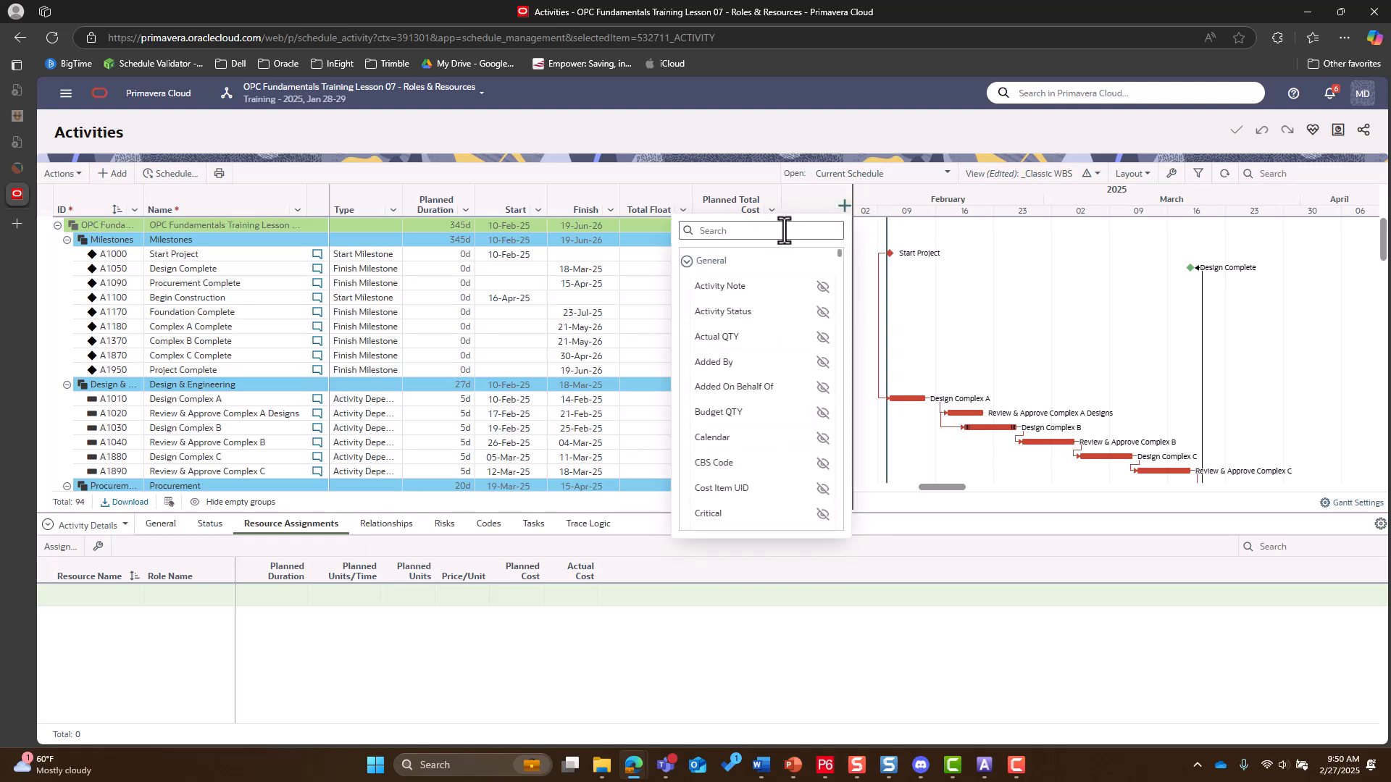
type("planned lab")
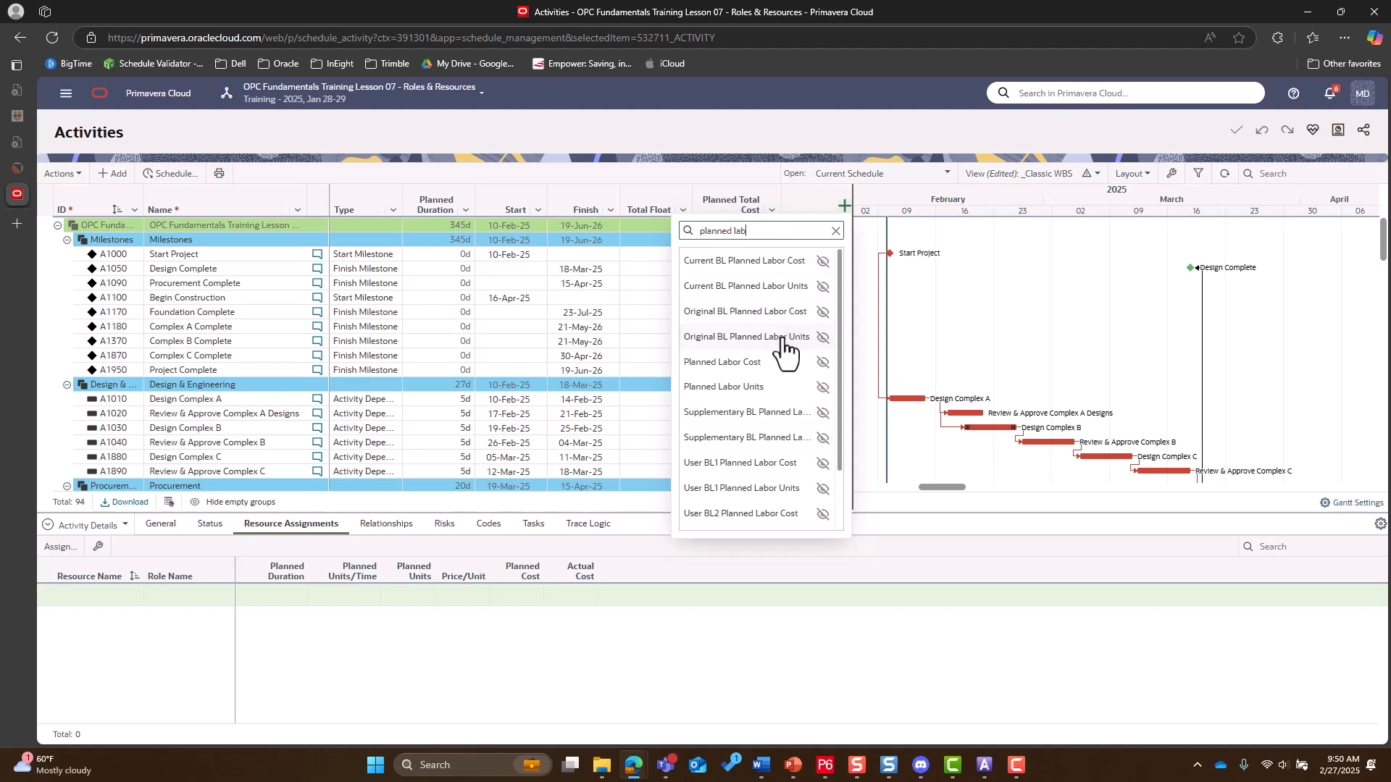
left_click(779, 365)
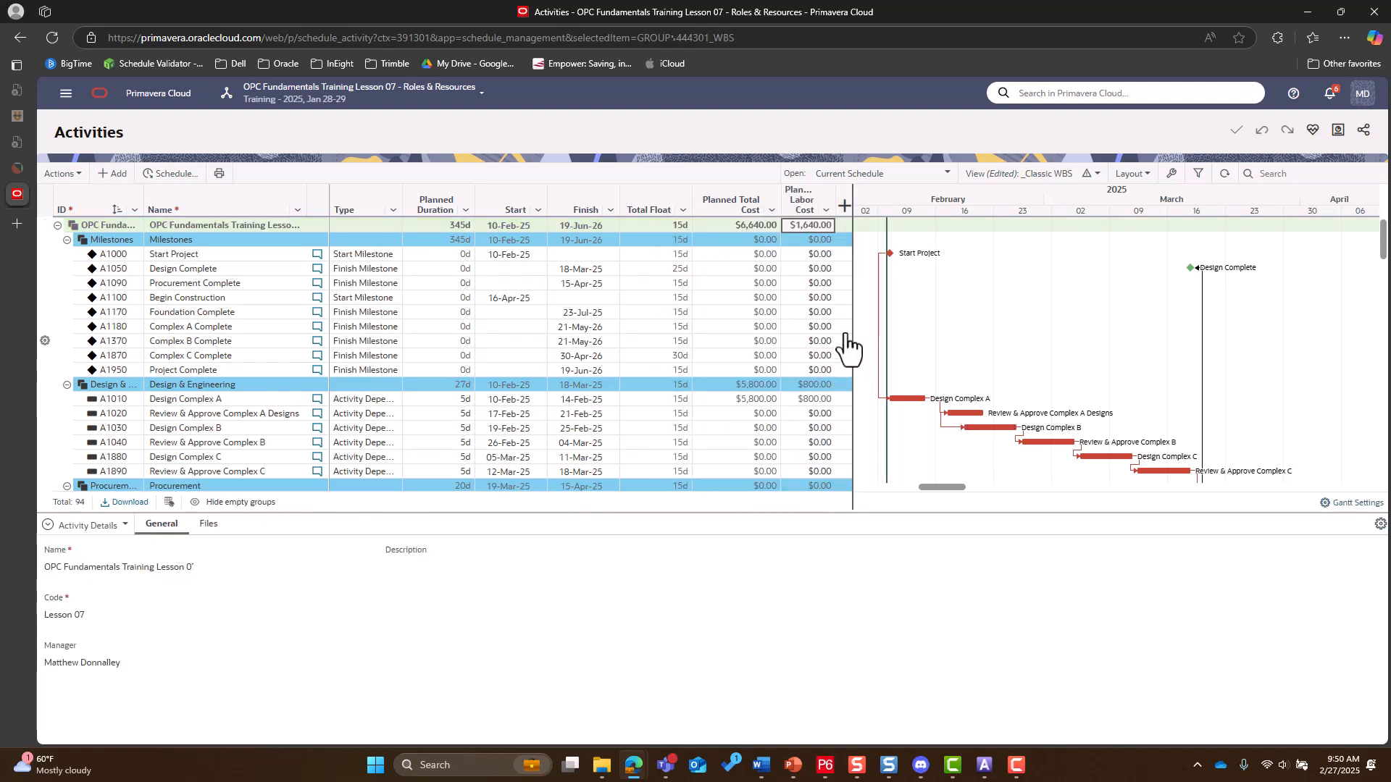
left_click_drag(853, 336, 880, 332)
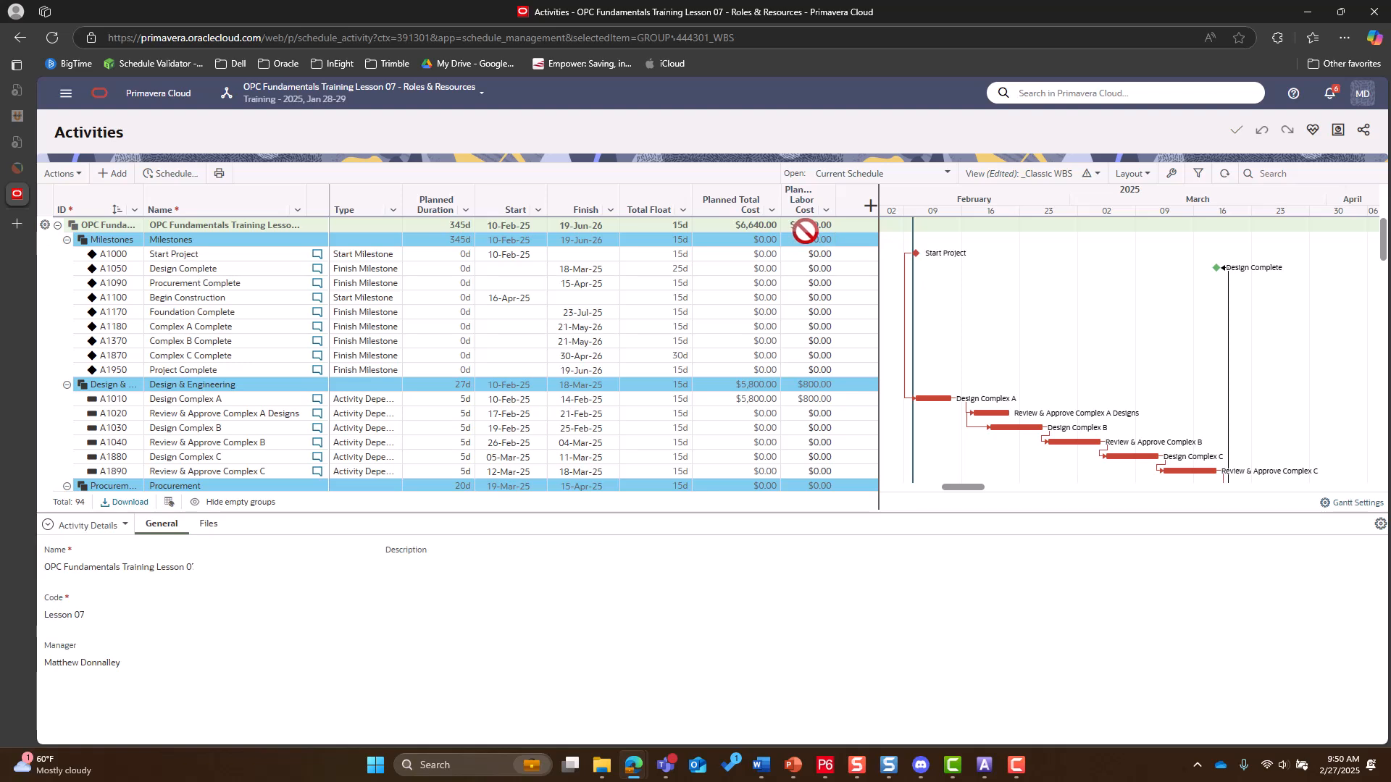
left_click(800, 401)
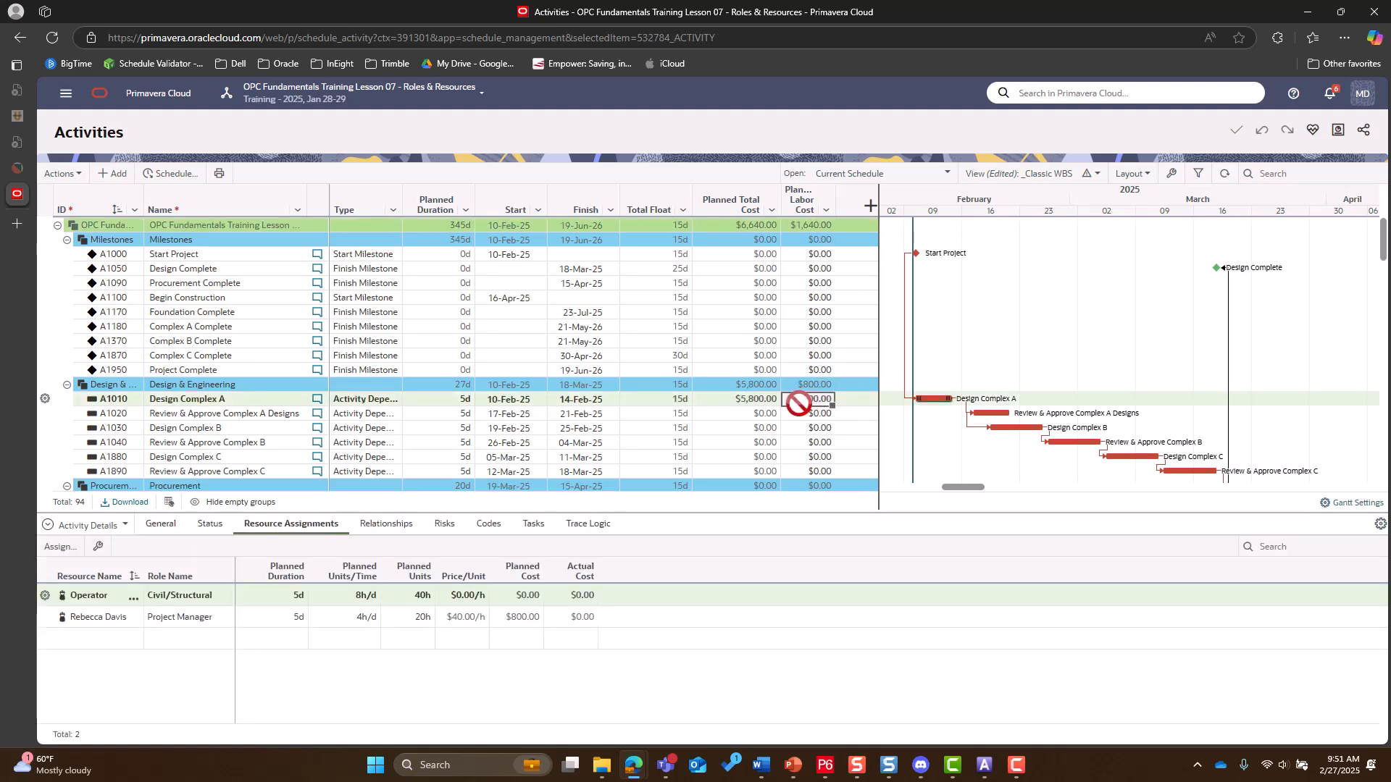